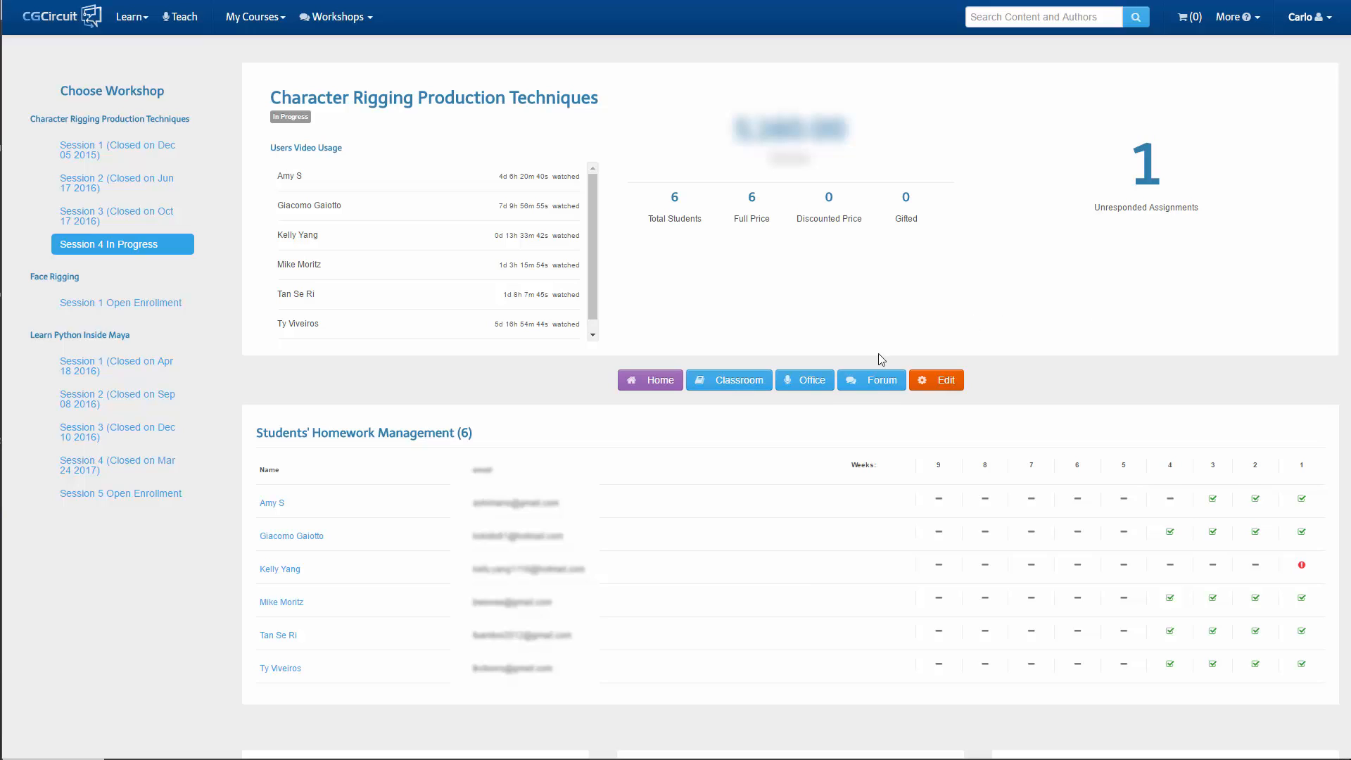
- Open the Character Rigging Production Techniques discussion forum, skim its comments from newest to oldest, and return to the workshop dashboard
{"action": "left_click", "coordinate": [874, 386]}
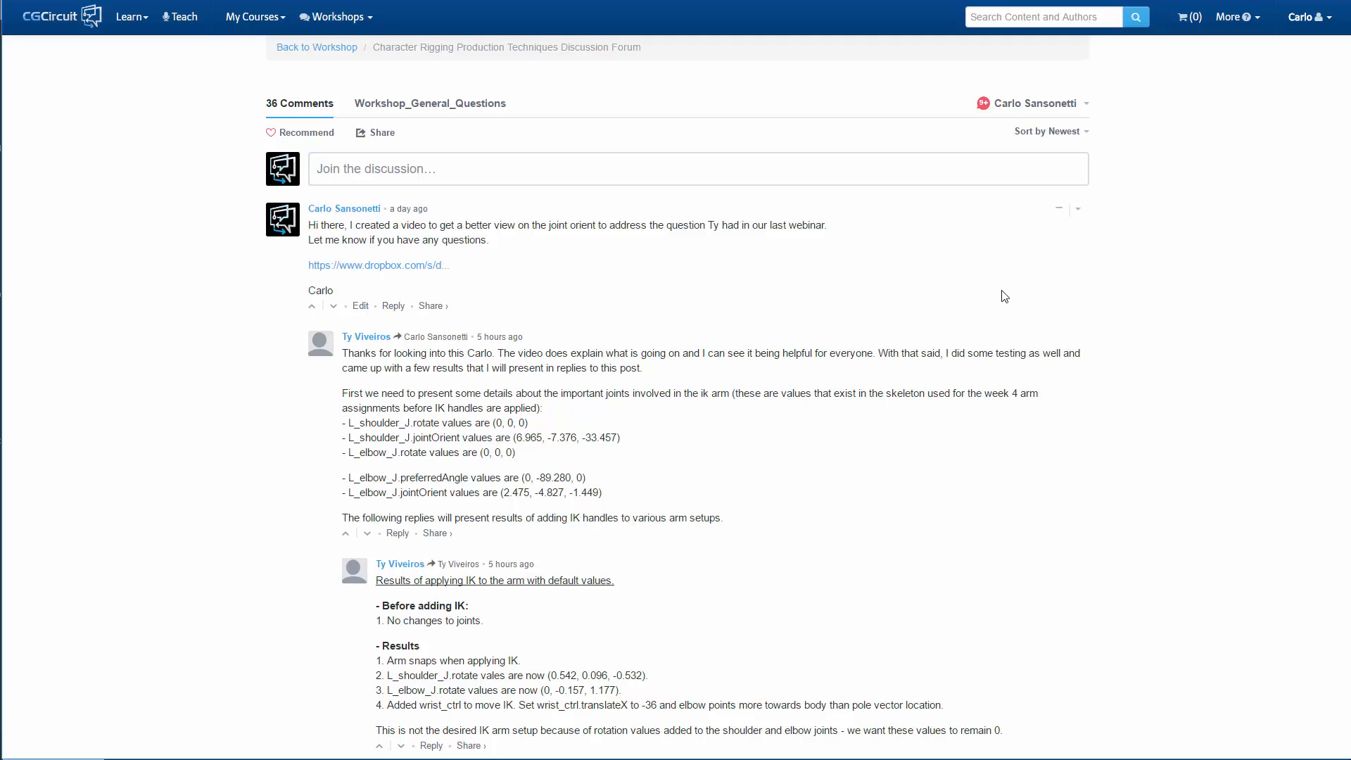
{"action": "left_click_drag", "start_coordinate": [1349, 70], "coordinate": [1345, 731]}
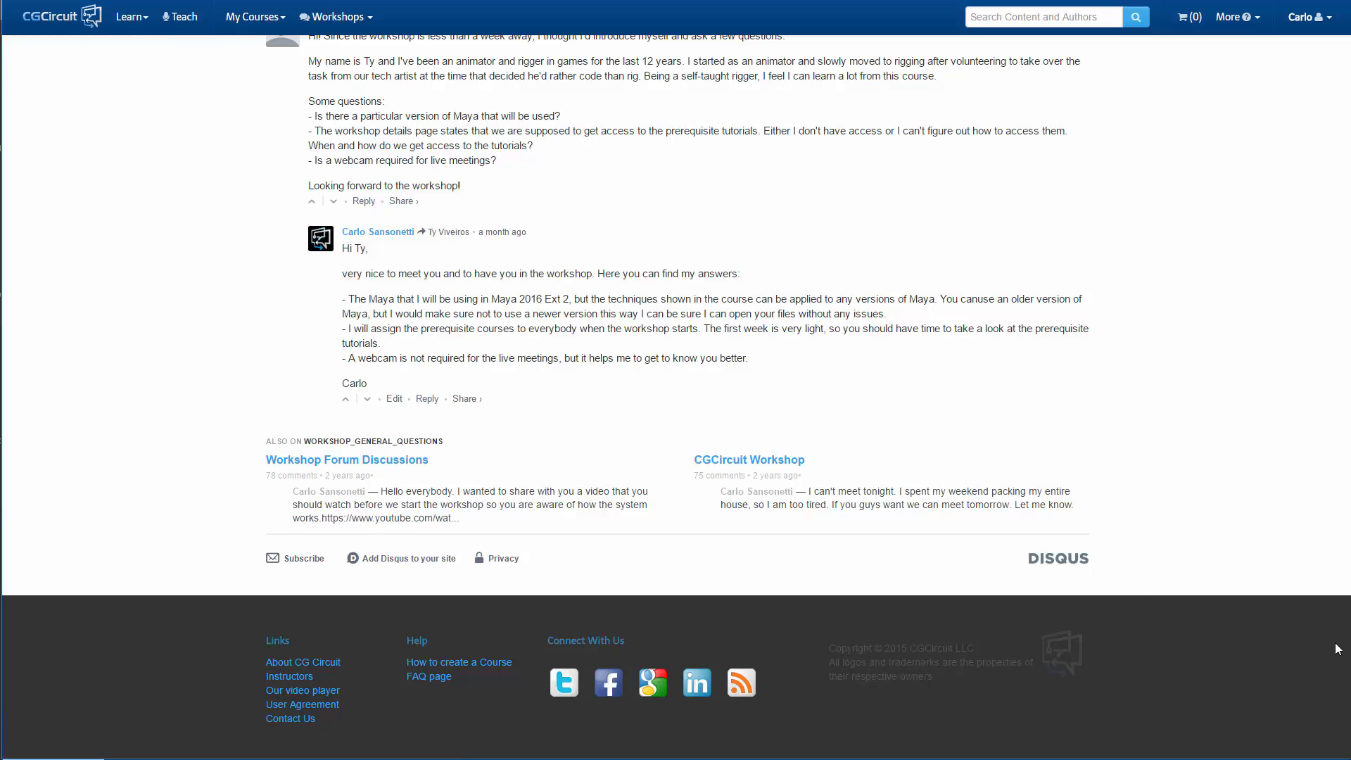
{"action": "left_click_drag", "start_coordinate": [1349, 655], "coordinate": [1350, 70]}
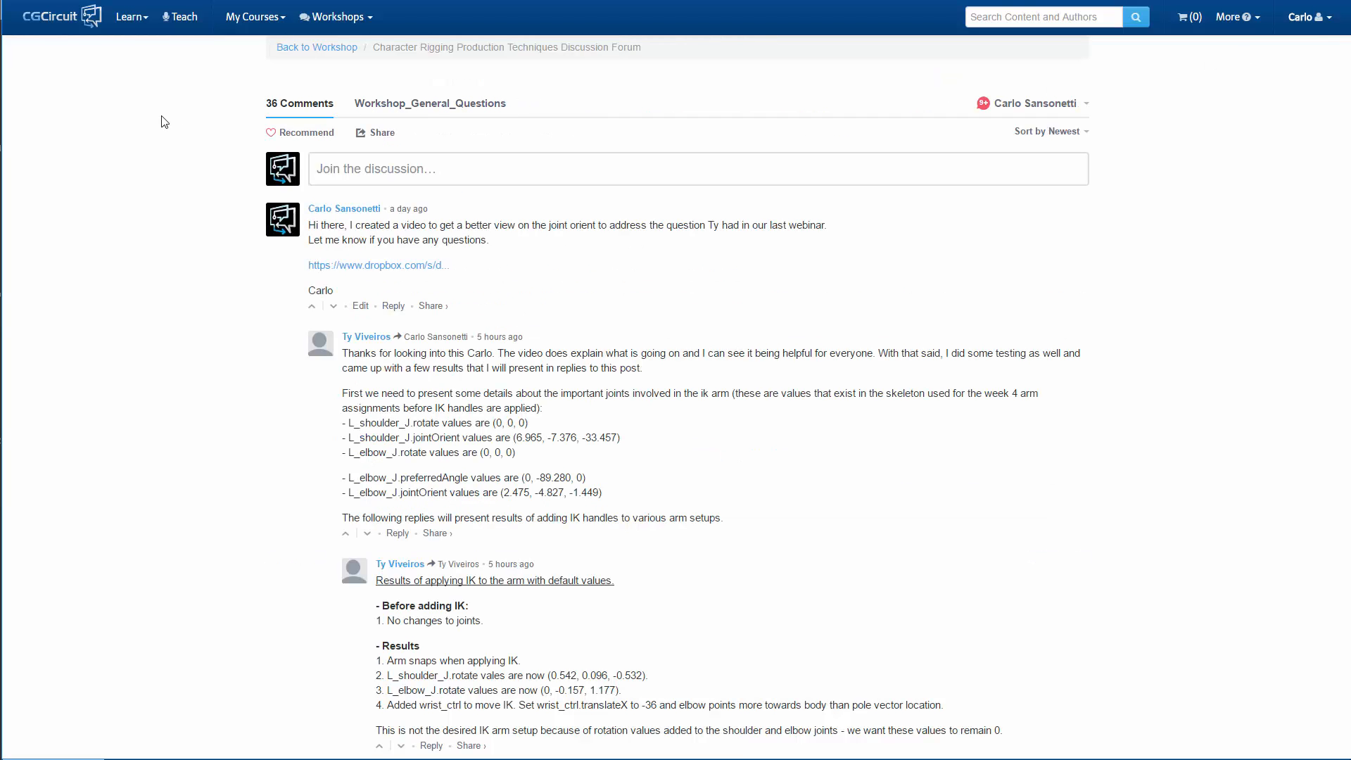
{"action": "left_click", "coordinate": [329, 49]}
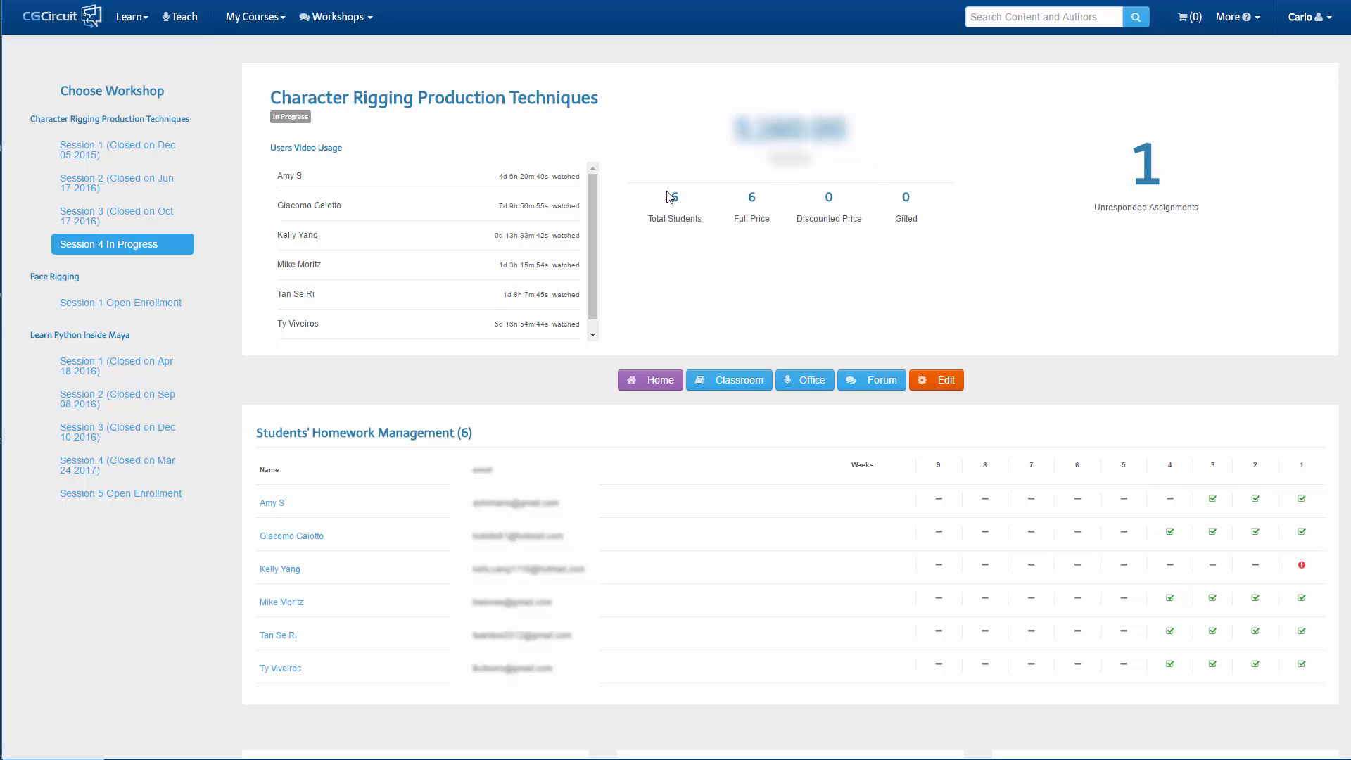
- Examine the dashboard's enrollment figures for total, full-price, discounted and gifted students, plus the unresponded assignments count
{"action": "left_click_drag", "start_coordinate": [670, 195], "coordinate": [685, 198]}
{"action": "left_click_drag", "start_coordinate": [747, 196], "coordinate": [755, 198]}
{"action": "left_click_drag", "start_coordinate": [822, 197], "coordinate": [833, 197]}
{"action": "left_click_drag", "start_coordinate": [901, 197], "coordinate": [912, 197]}
{"action": "left_click", "coordinate": [932, 205]}
{"action": "left_click_drag", "start_coordinate": [1117, 142], "coordinate": [1201, 204]}
{"action": "left_click", "coordinate": [1227, 213]}
{"action": "triple_click", "coordinate": [1224, 215]}
{"action": "left_click", "coordinate": [1222, 213]}
{"action": "double_click", "coordinate": [1210, 197]}
{"action": "left_click", "coordinate": [1209, 198]}
{"action": "right_click", "coordinate": [1108, 373]}
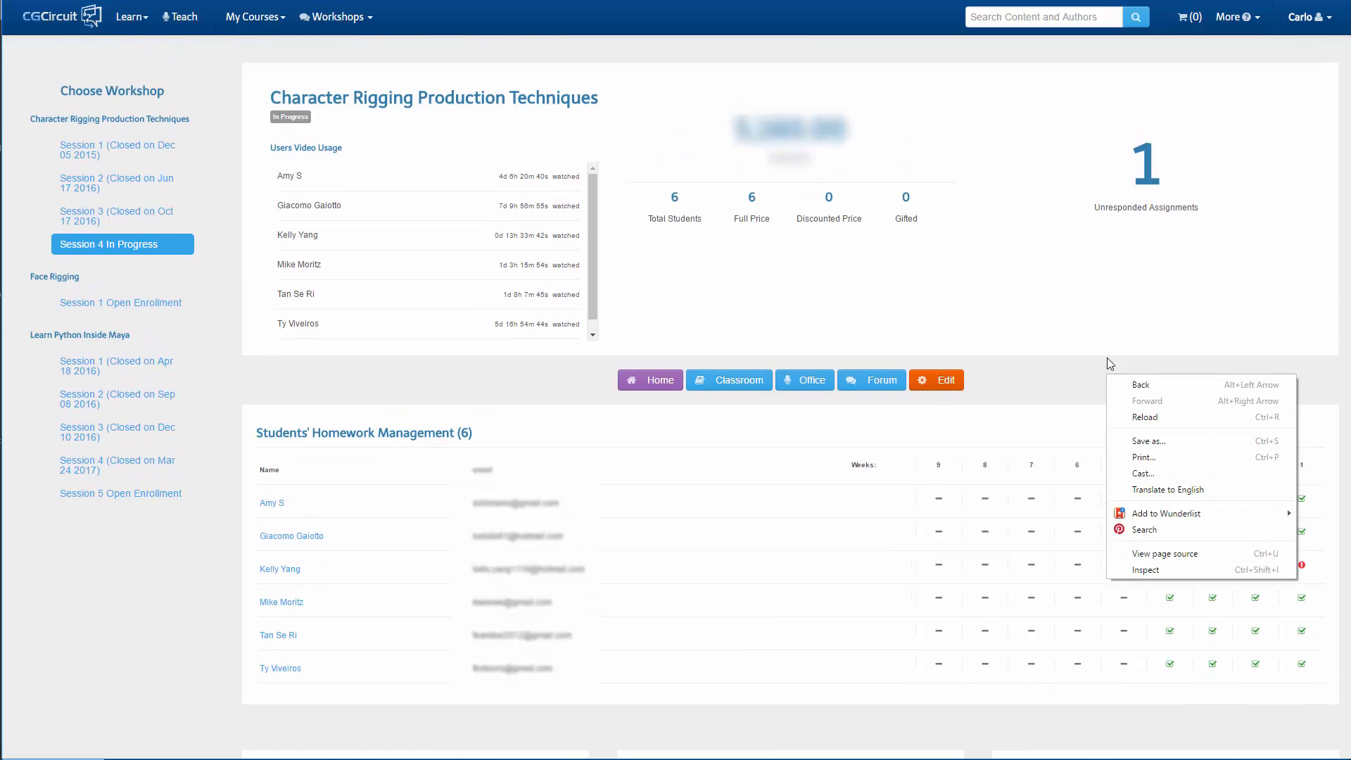
{"action": "left_click", "coordinate": [1099, 332]}
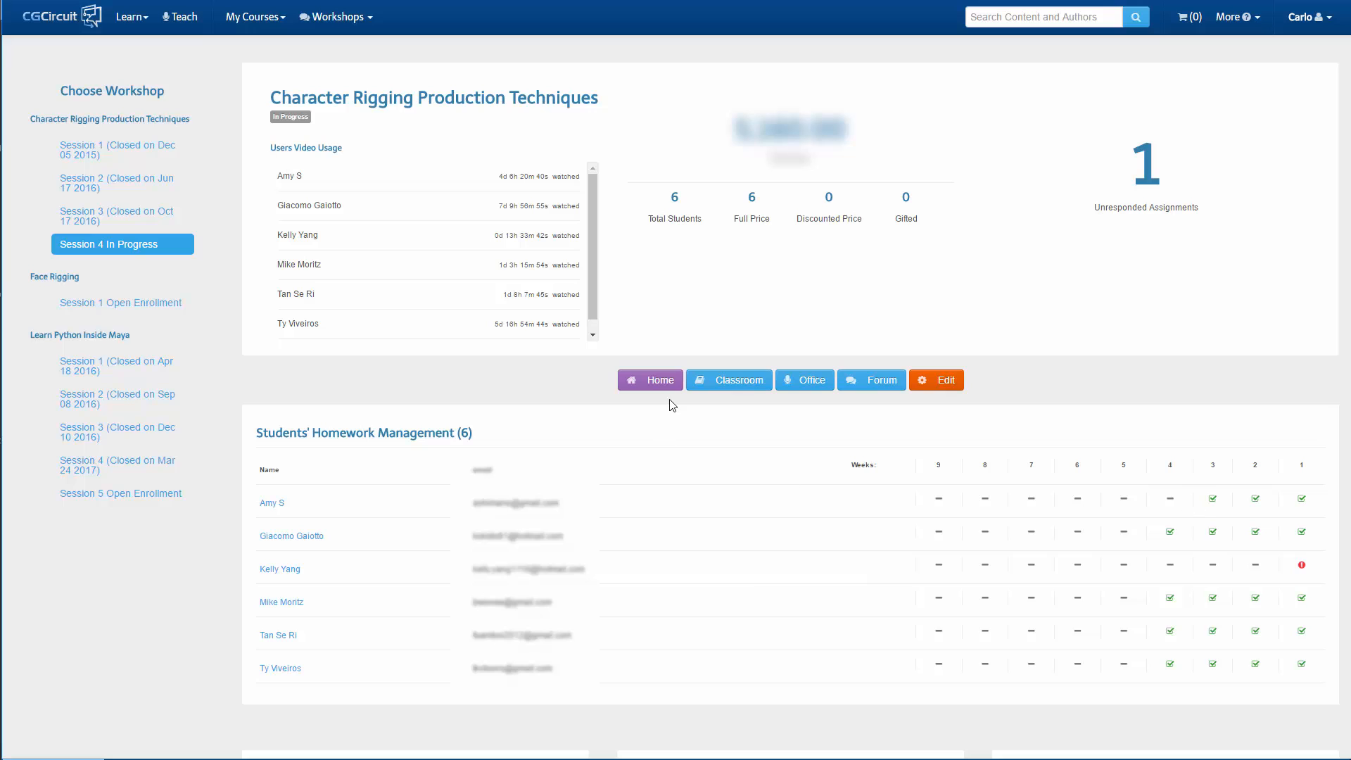
- Open the workshop classroom, start the Week 5 Flexy Arm Rig video, and check its video list and the week choices
{"action": "left_click", "coordinate": [733, 382]}
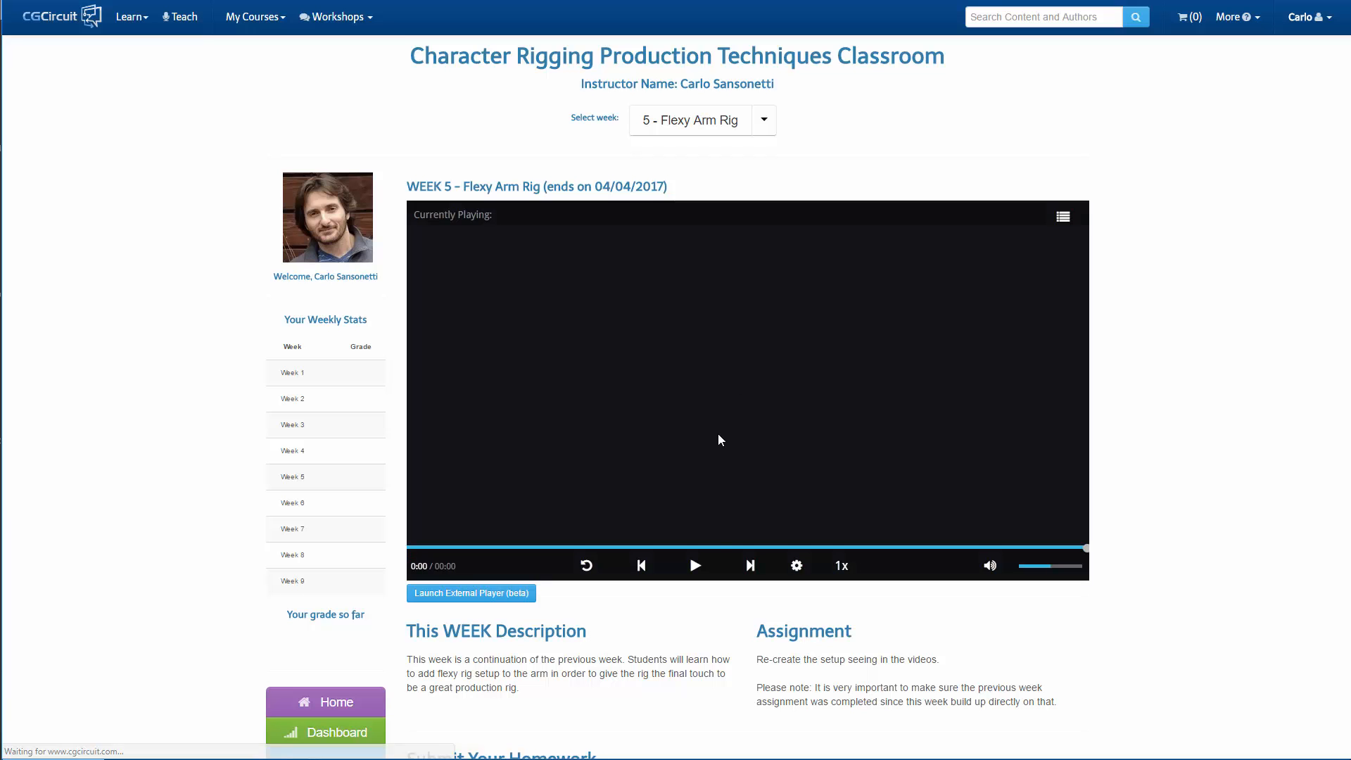
{"action": "left_click", "coordinate": [697, 565]}
{"action": "left_click", "coordinate": [748, 565]}
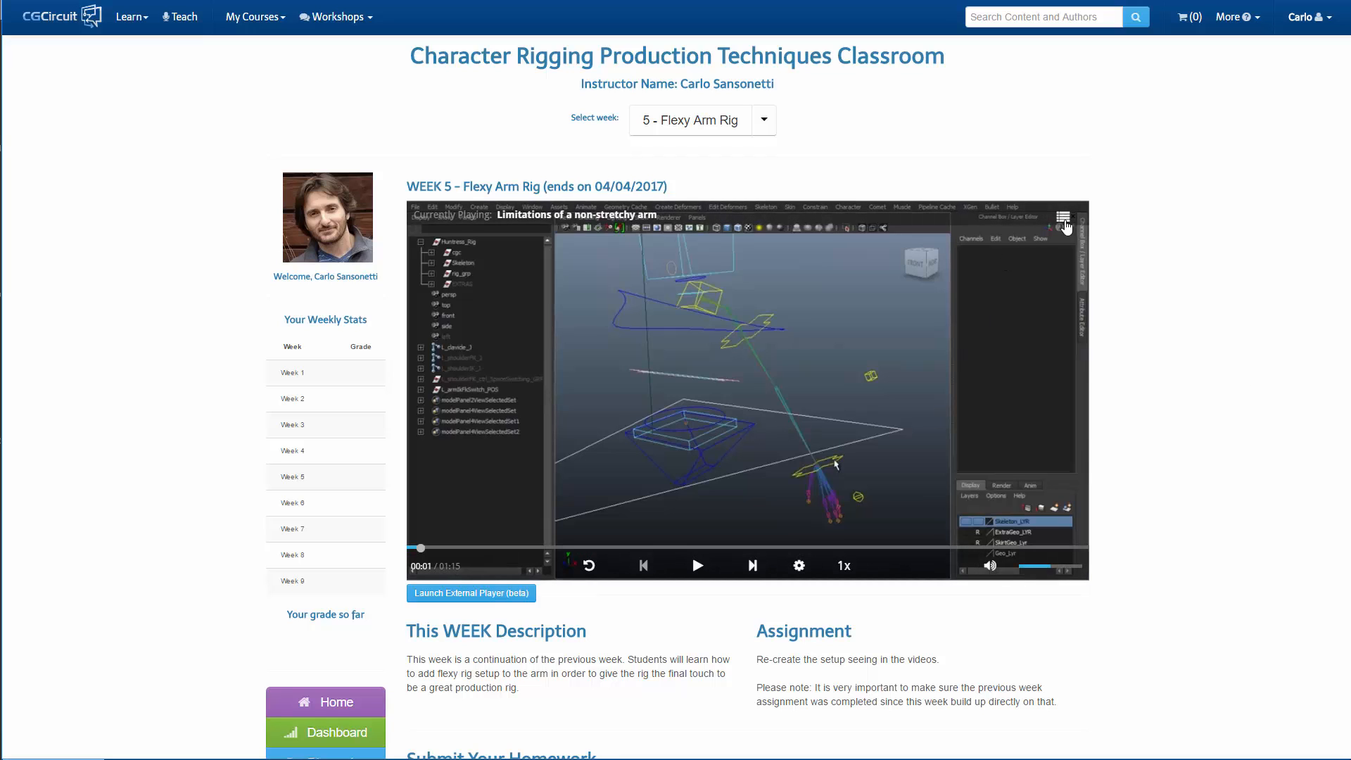
{"action": "left_click", "coordinate": [1063, 219]}
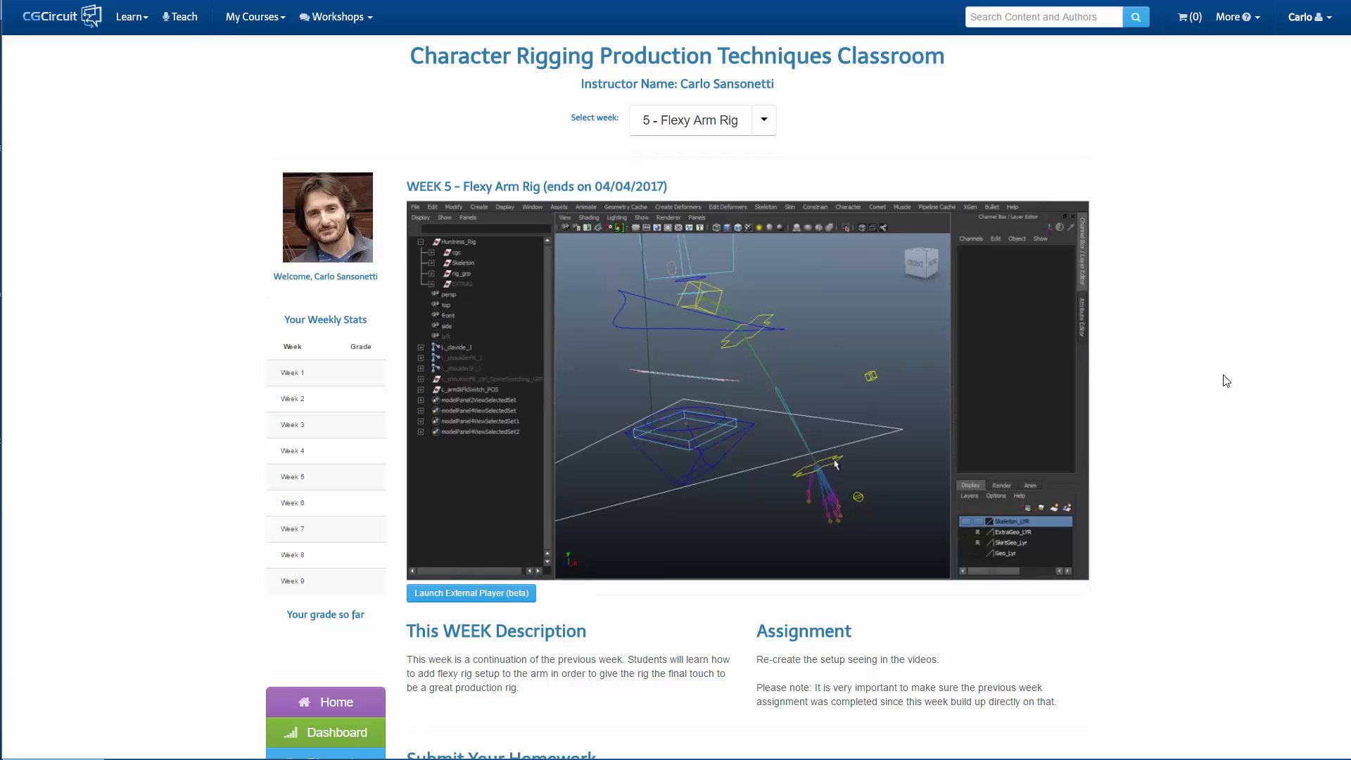
{"action": "left_click", "coordinate": [763, 126]}
- Read the Week 5 description and the assignment instructions below the classroom video
{"action": "scroll", "coordinate": [1164, 260], "scroll_direction": "down", "scroll_amount": 3}
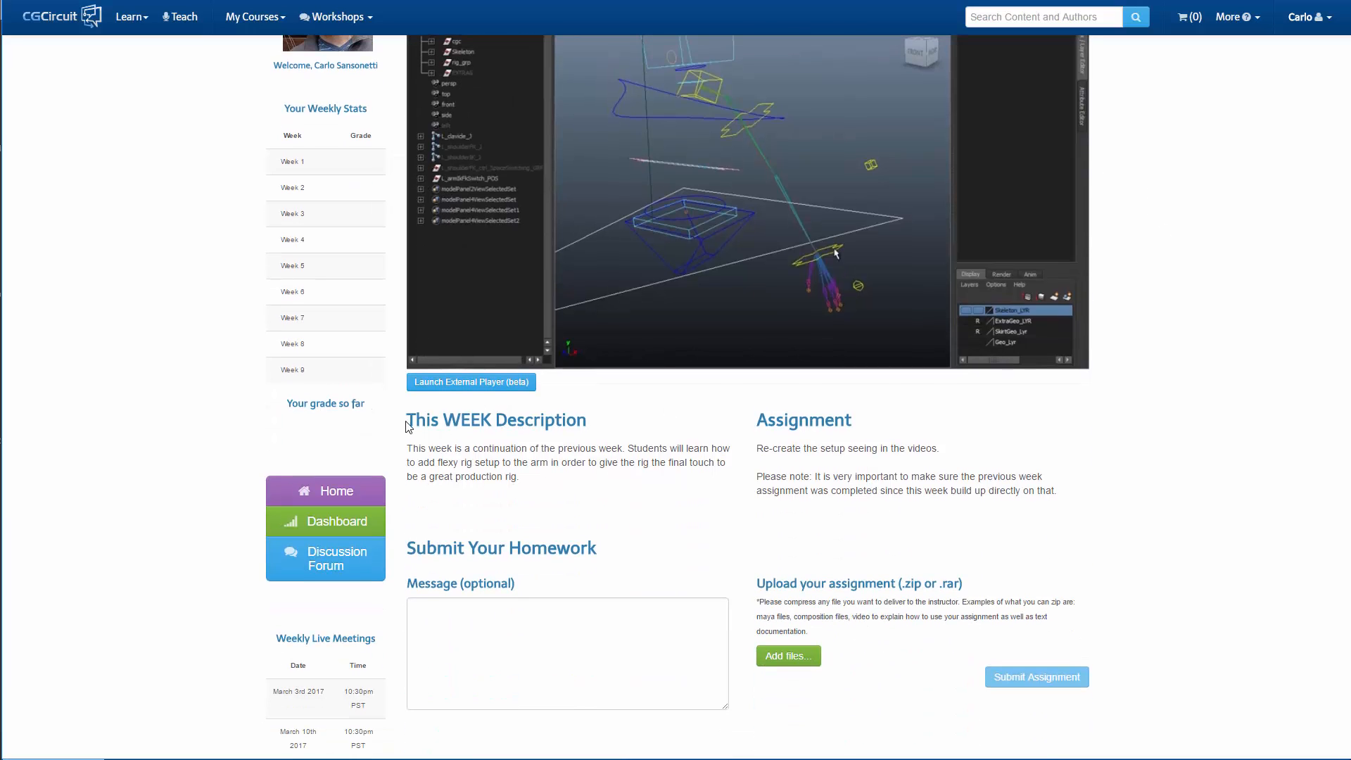
{"action": "left_click_drag", "start_coordinate": [406, 426], "coordinate": [907, 500]}
{"action": "left_click_drag", "start_coordinate": [462, 448], "coordinate": [551, 497]}
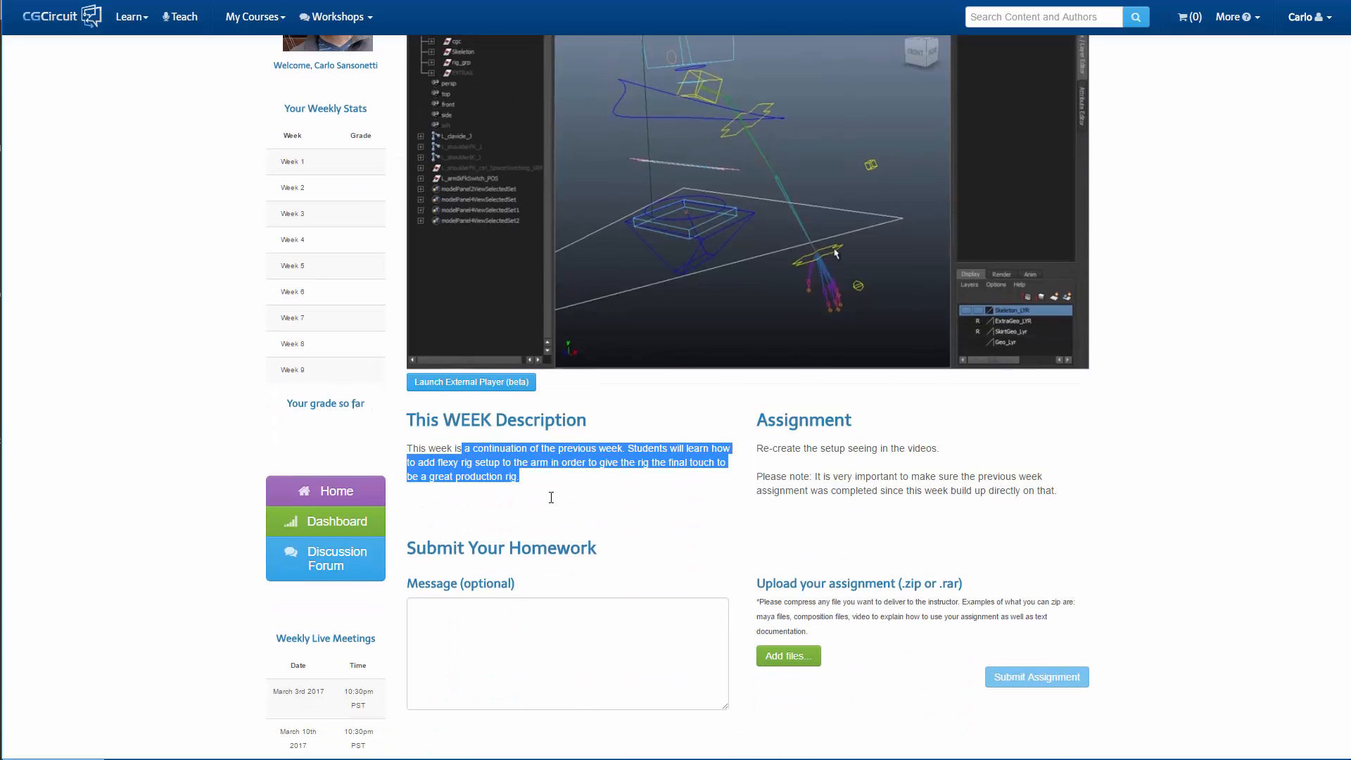
{"action": "left_click_drag", "start_coordinate": [758, 448], "coordinate": [878, 493]}
- Examine the Submit Your Homework section with its optional message field and assignment upload
{"action": "left_click", "coordinate": [549, 631]}
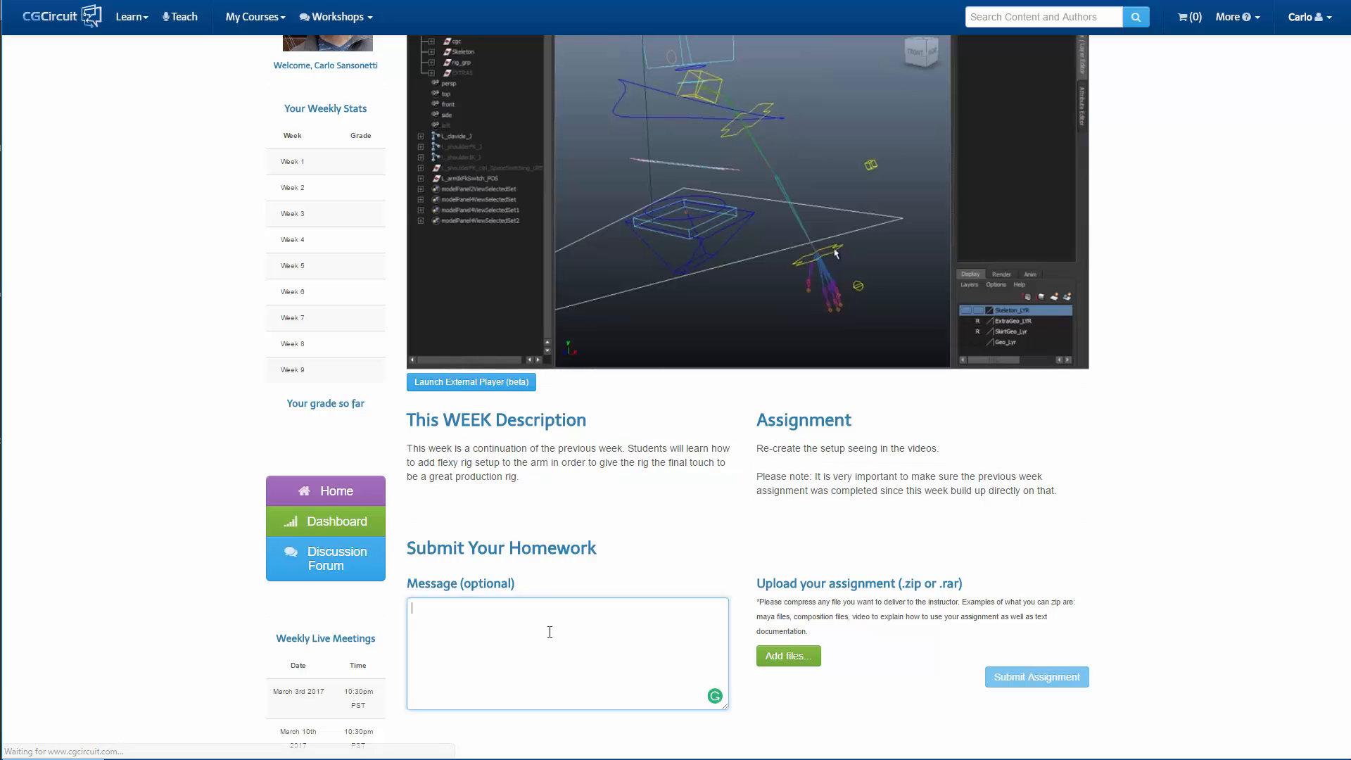
{"action": "left_click", "coordinate": [420, 547]}
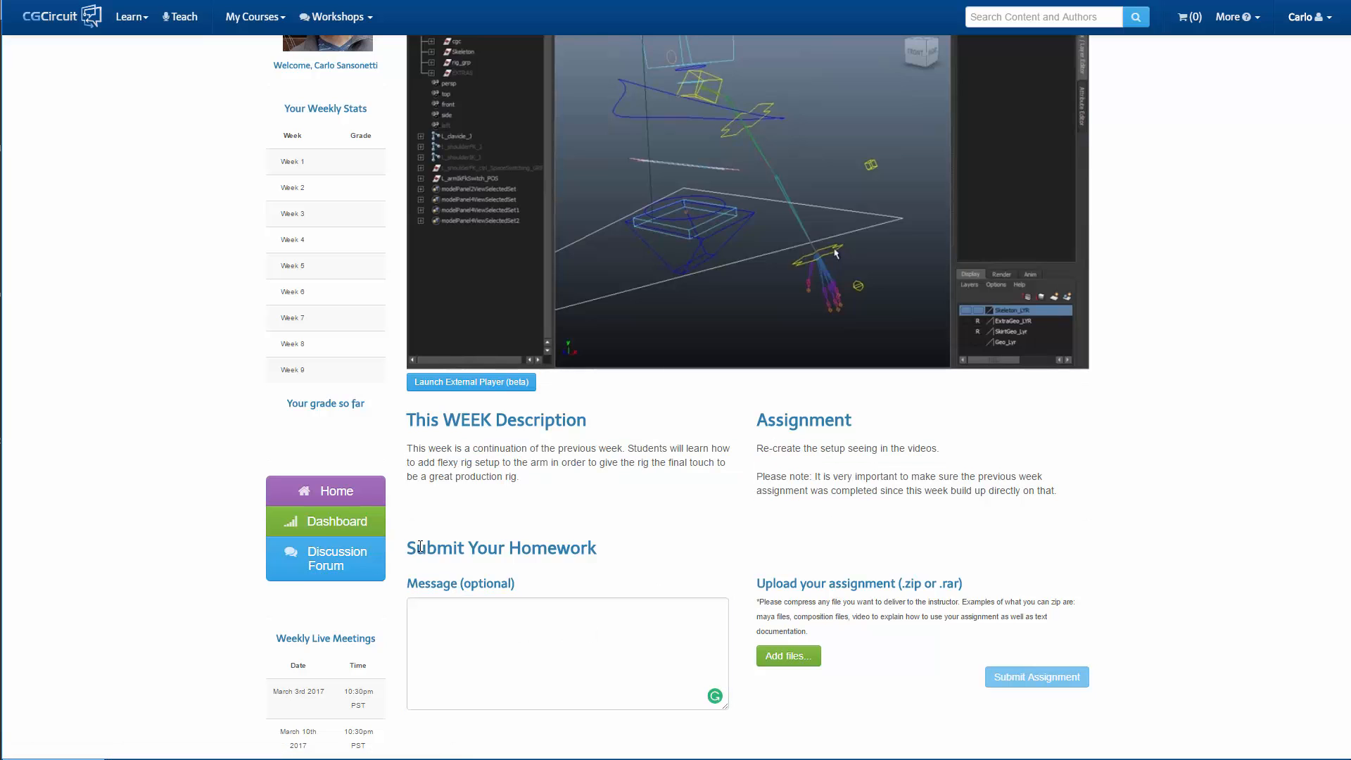
{"action": "left_click_drag", "start_coordinate": [420, 546], "coordinate": [598, 549]}
{"action": "left_click", "coordinate": [657, 552]}
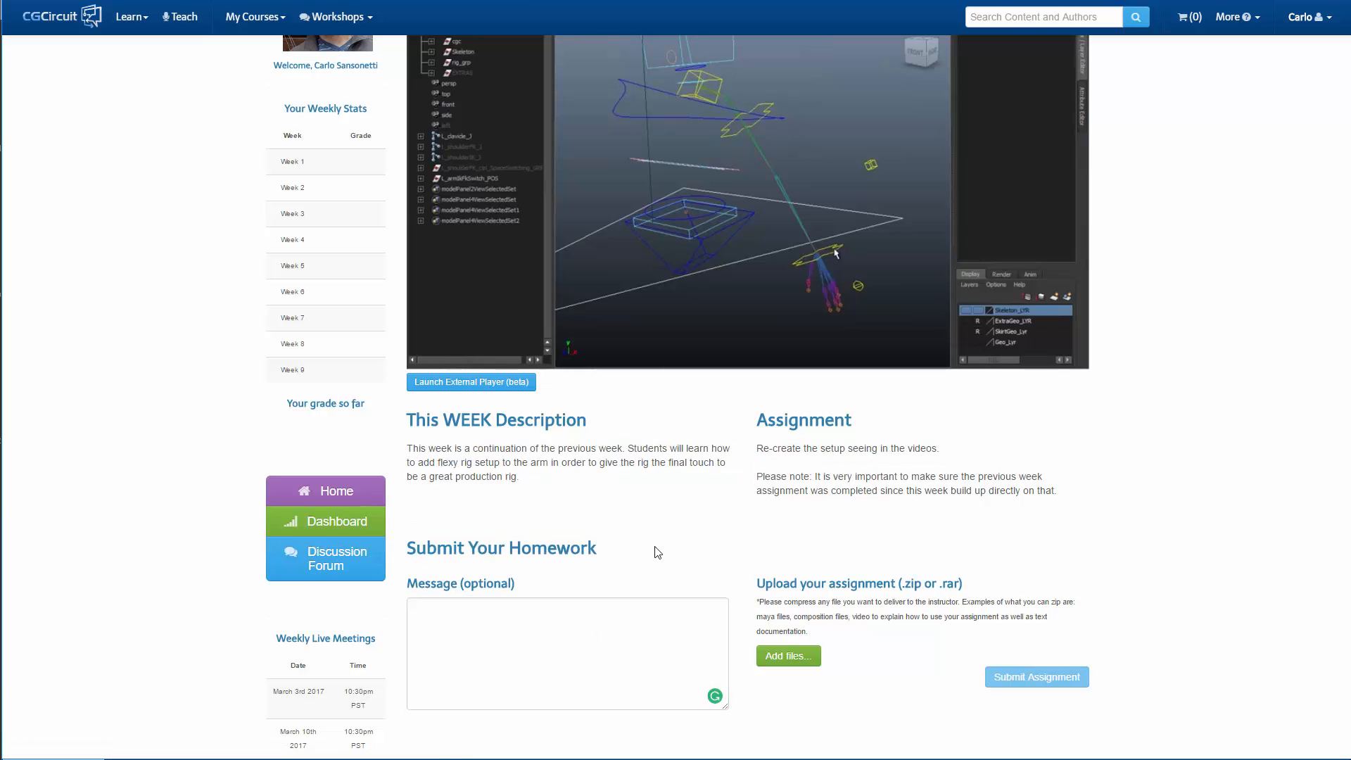
{"action": "left_click", "coordinate": [503, 620]}
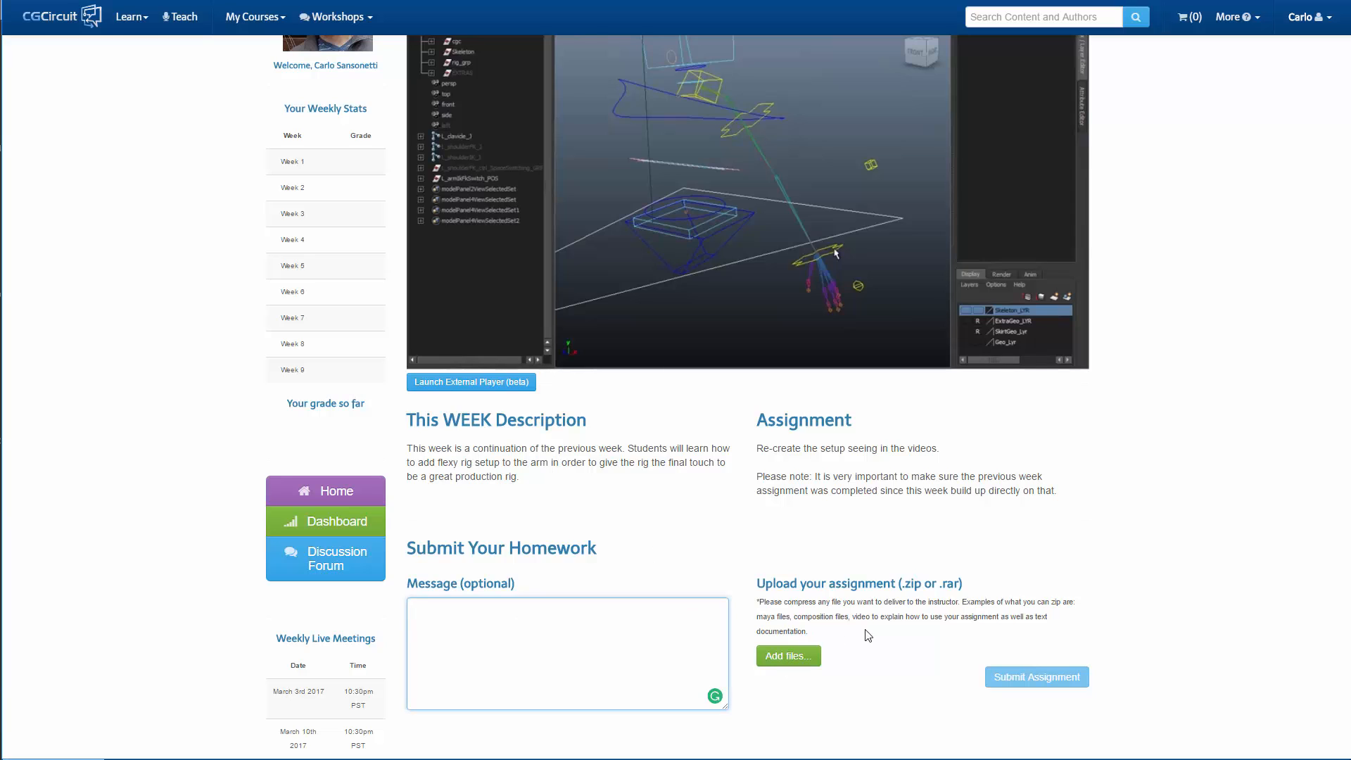
{"action": "left_click", "coordinate": [1176, 481]}
- Look over the classroom page once more and return to the workshop dashboard
{"action": "scroll", "coordinate": [1177, 480], "scroll_direction": "up", "scroll_amount": 2}
{"action": "scroll", "coordinate": [1177, 480], "scroll_direction": "up", "scroll_amount": 1}
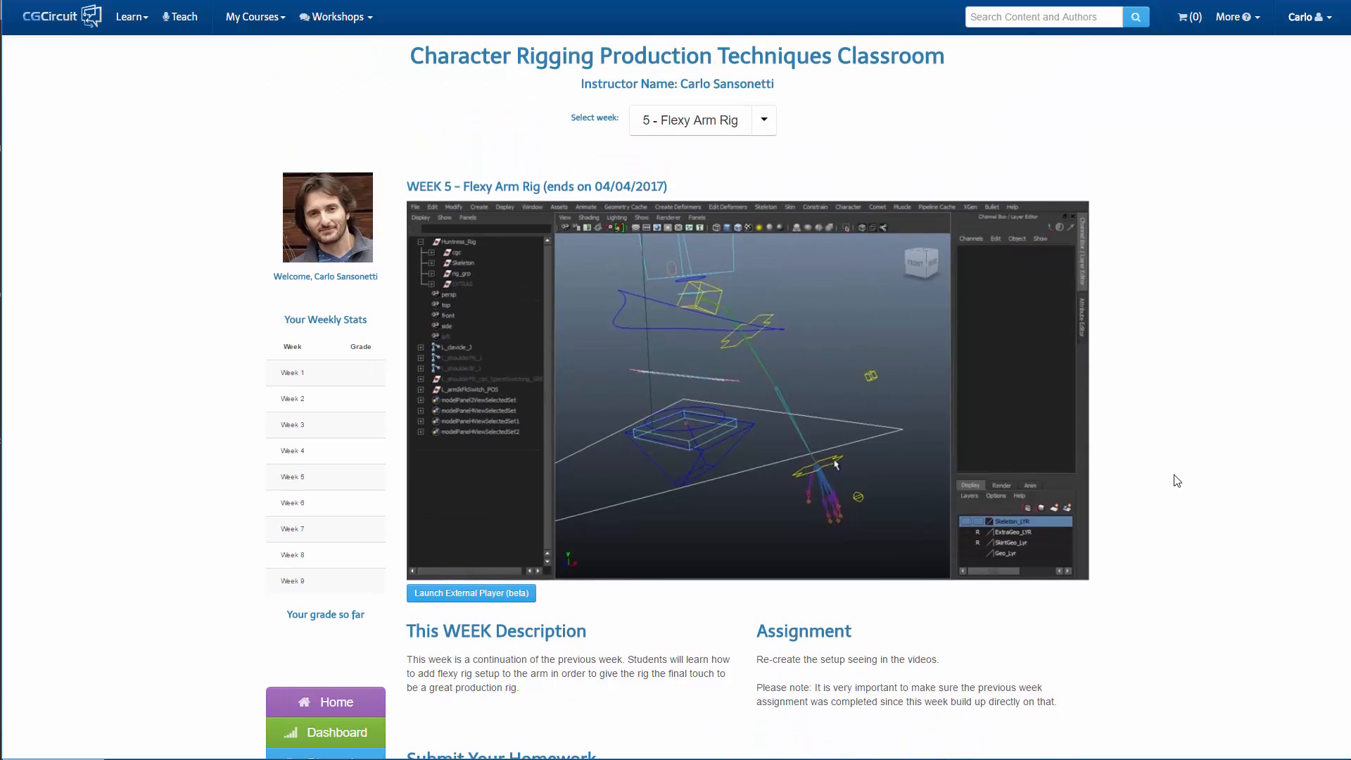
{"action": "scroll", "coordinate": [1179, 489], "scroll_direction": "down", "scroll_amount": 1}
{"action": "scroll", "coordinate": [1182, 490], "scroll_direction": "up", "scroll_amount": 1}
{"action": "scroll", "coordinate": [1197, 383], "scroll_direction": "down", "scroll_amount": 1}
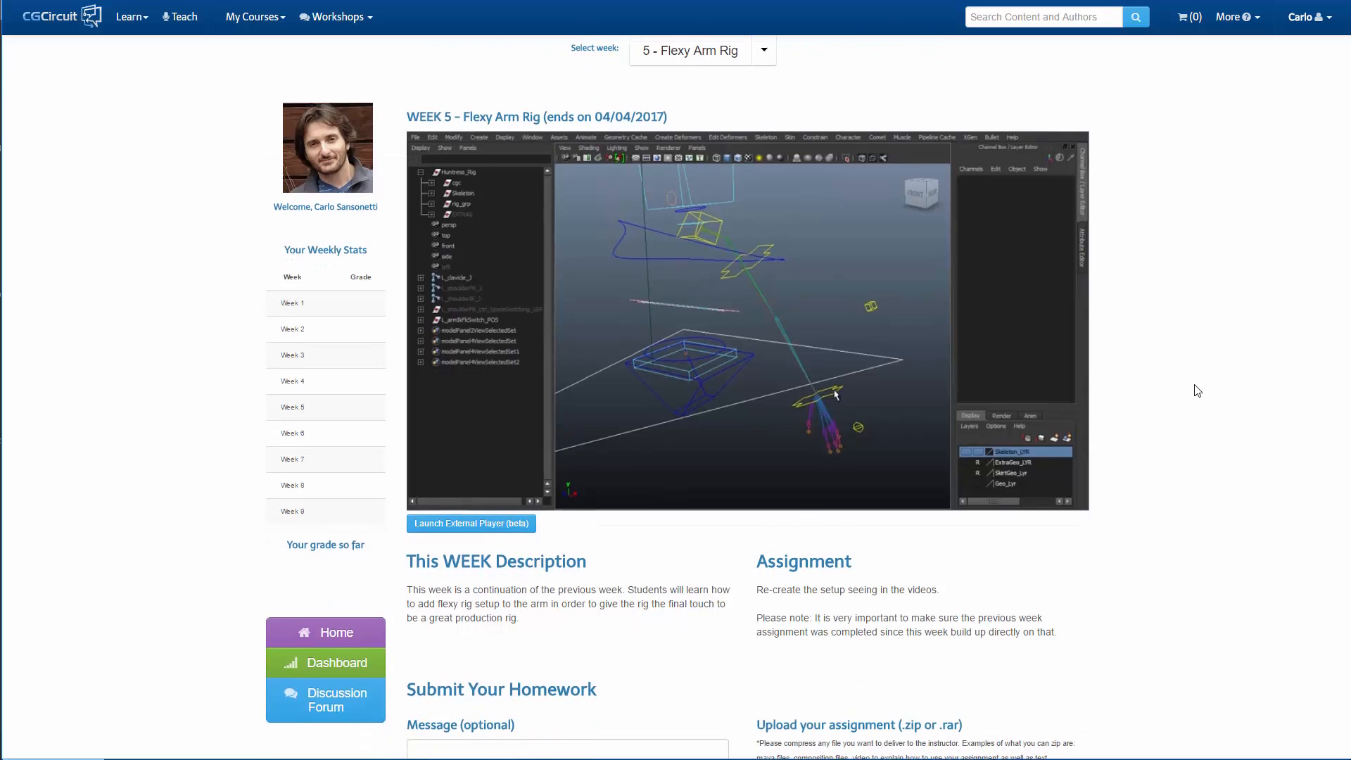
{"action": "left_click", "coordinate": [310, 649]}
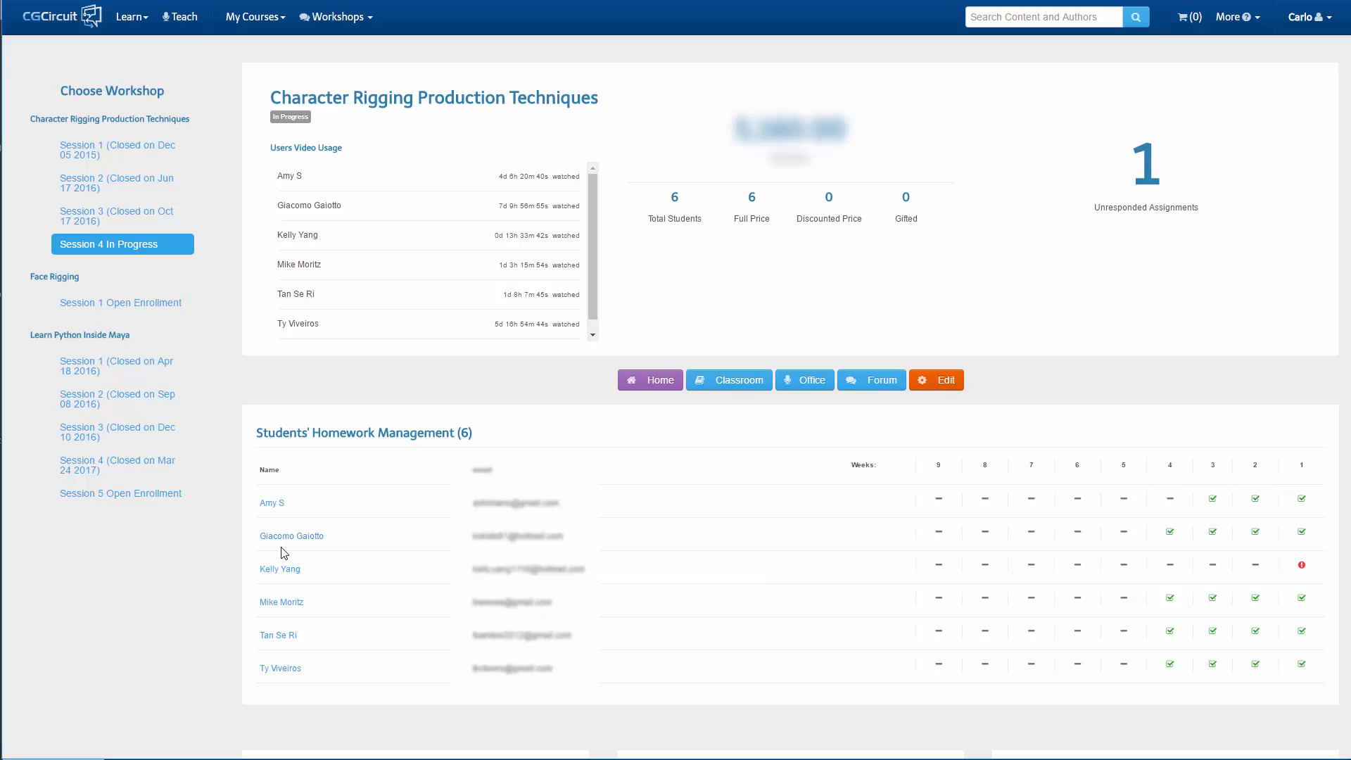
- Open the instructor's office for the workshop and view the list of selectable students
{"action": "left_click", "coordinate": [809, 389]}
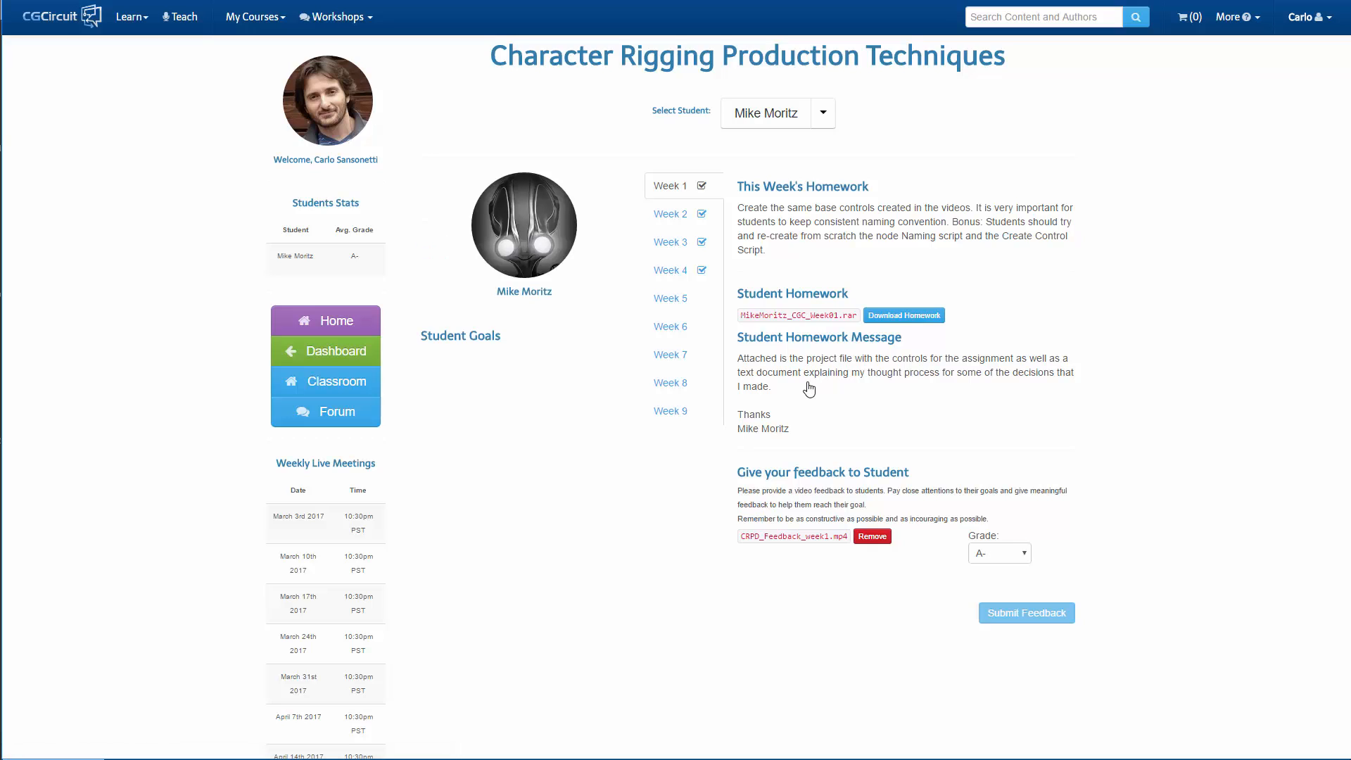
{"action": "left_click", "coordinate": [823, 114]}
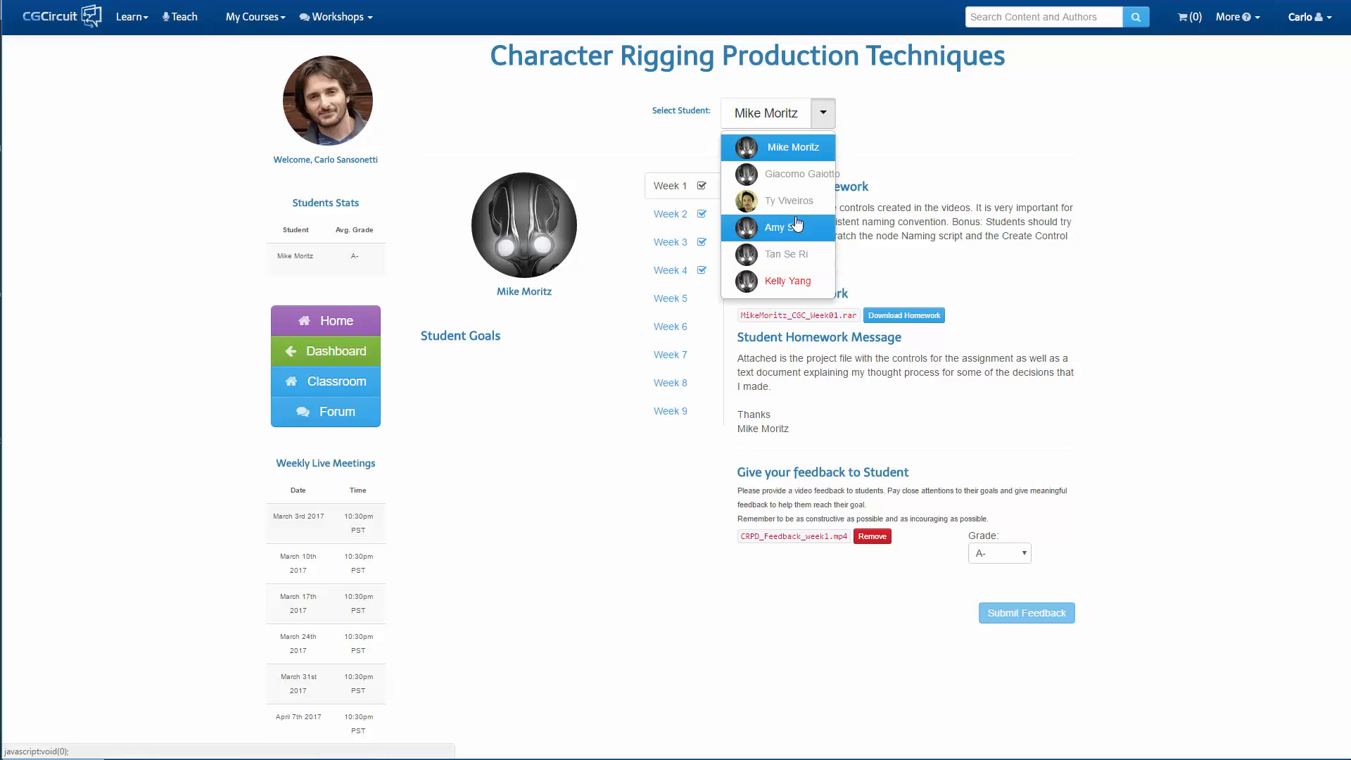
{"action": "left_click", "coordinate": [902, 135]}
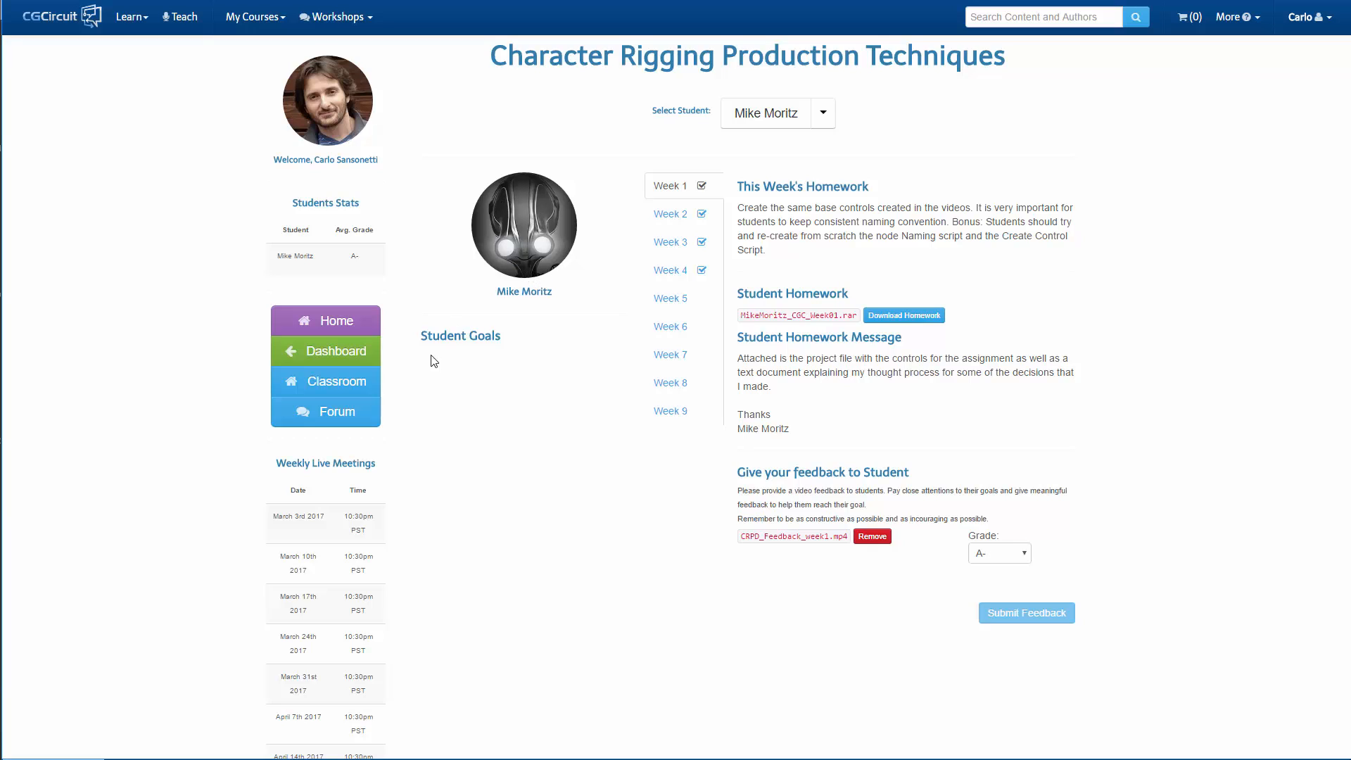
- Review the selected student's goals section and the Week 1 homework description
{"action": "left_click_drag", "start_coordinate": [422, 338], "coordinate": [531, 465]}
{"action": "left_click", "coordinate": [536, 454]}
{"action": "left_click_drag", "start_coordinate": [737, 206], "coordinate": [769, 253]}
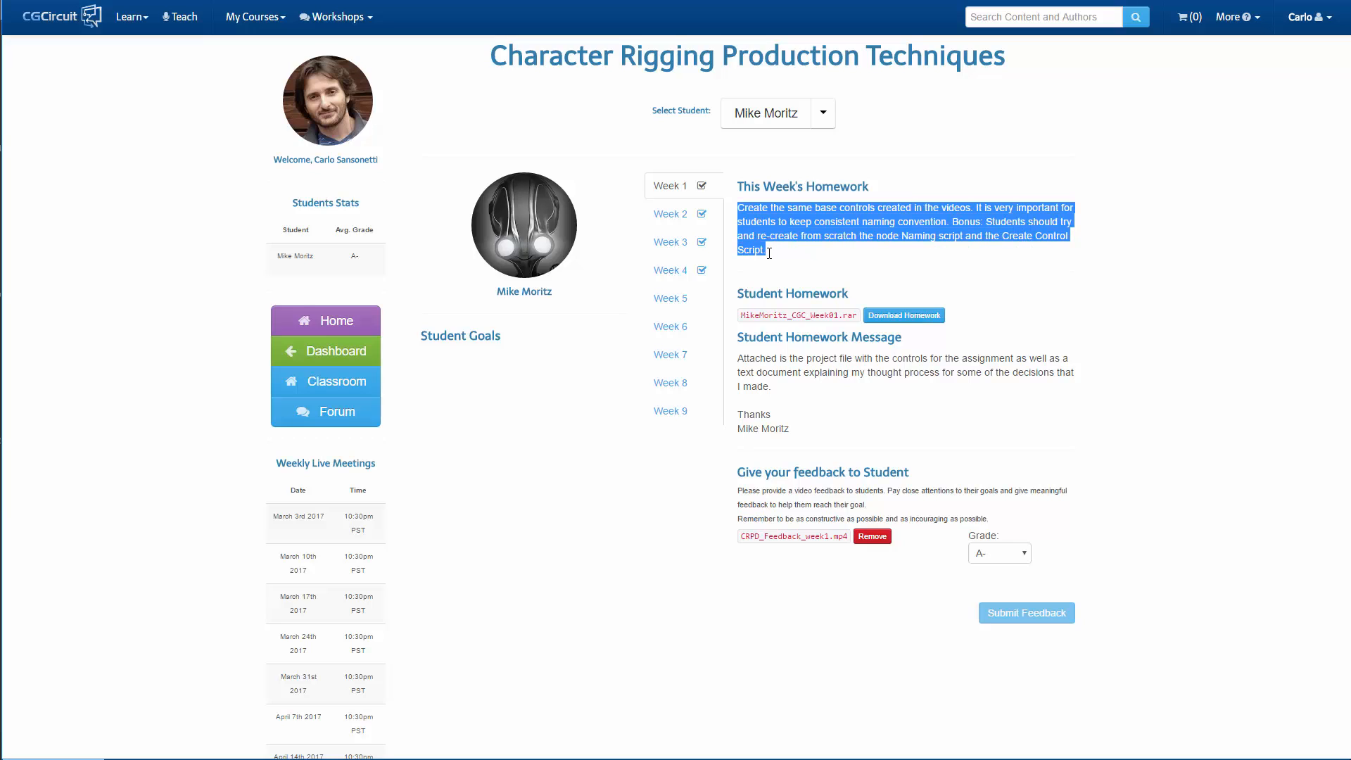
{"action": "left_click_drag", "start_coordinate": [769, 253], "coordinate": [726, 195]}
{"action": "left_click", "coordinate": [779, 238]}
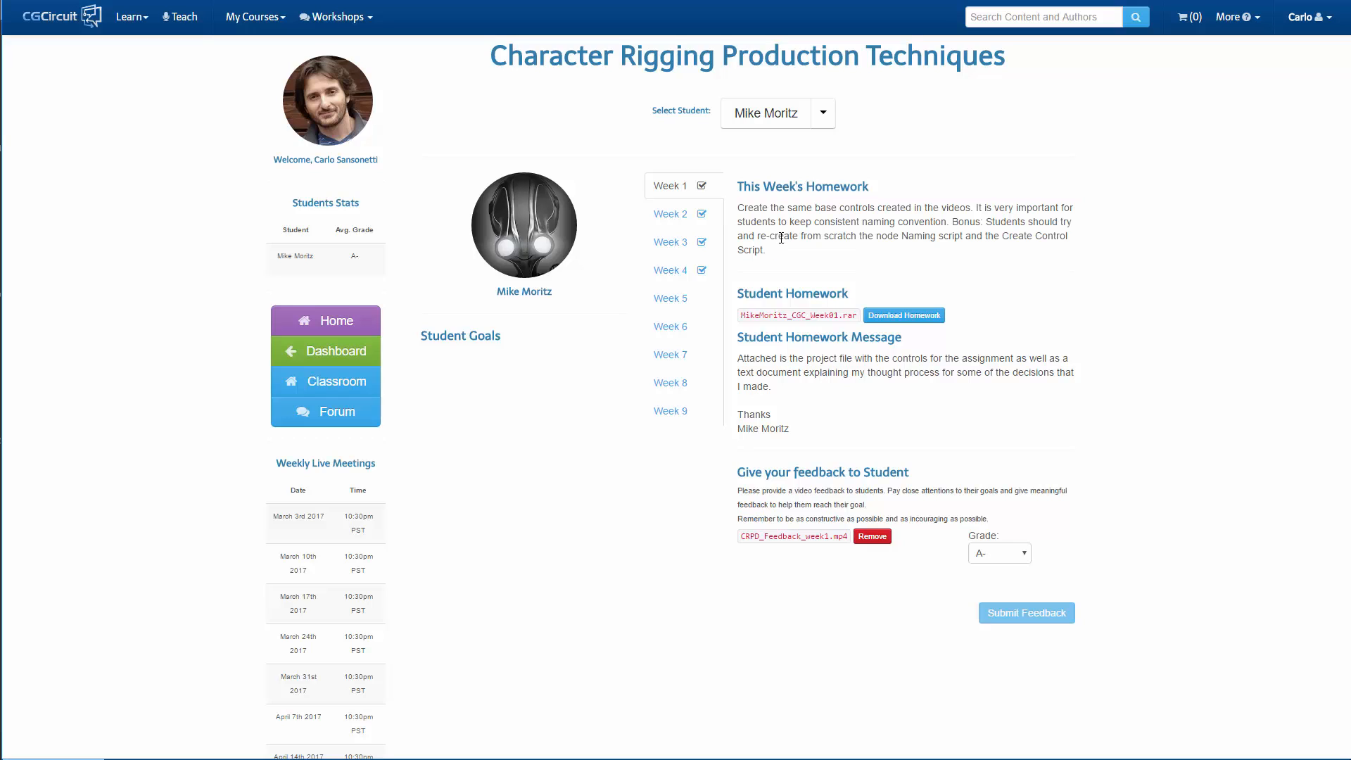
- Review the student's submitted Week 1 homework file and the accompanying homework message
{"action": "left_click_drag", "start_coordinate": [748, 294], "coordinate": [878, 294]}
{"action": "left_click", "coordinate": [807, 315]}
{"action": "left_click_drag", "start_coordinate": [745, 289], "coordinate": [869, 295]}
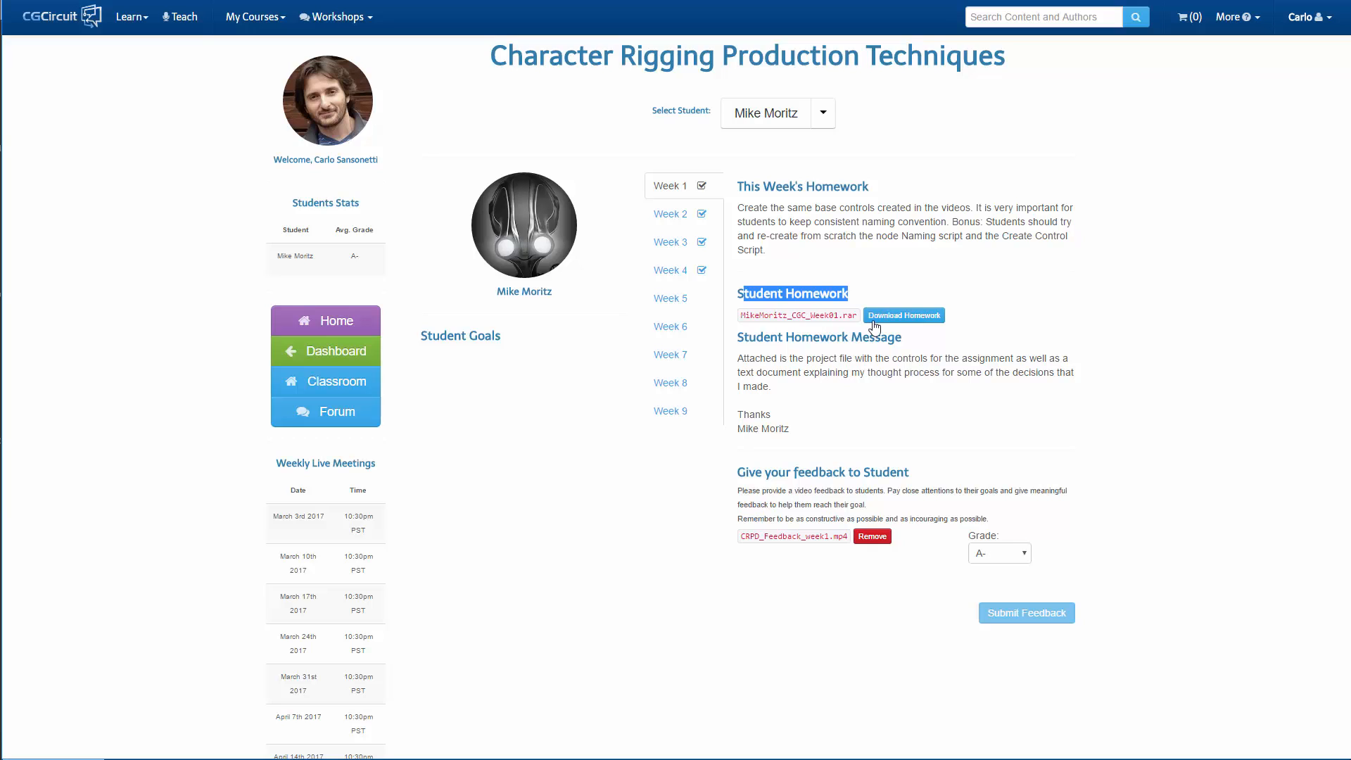
{"action": "left_click_drag", "start_coordinate": [738, 361], "coordinate": [844, 432]}
{"action": "left_click", "coordinate": [844, 434]}
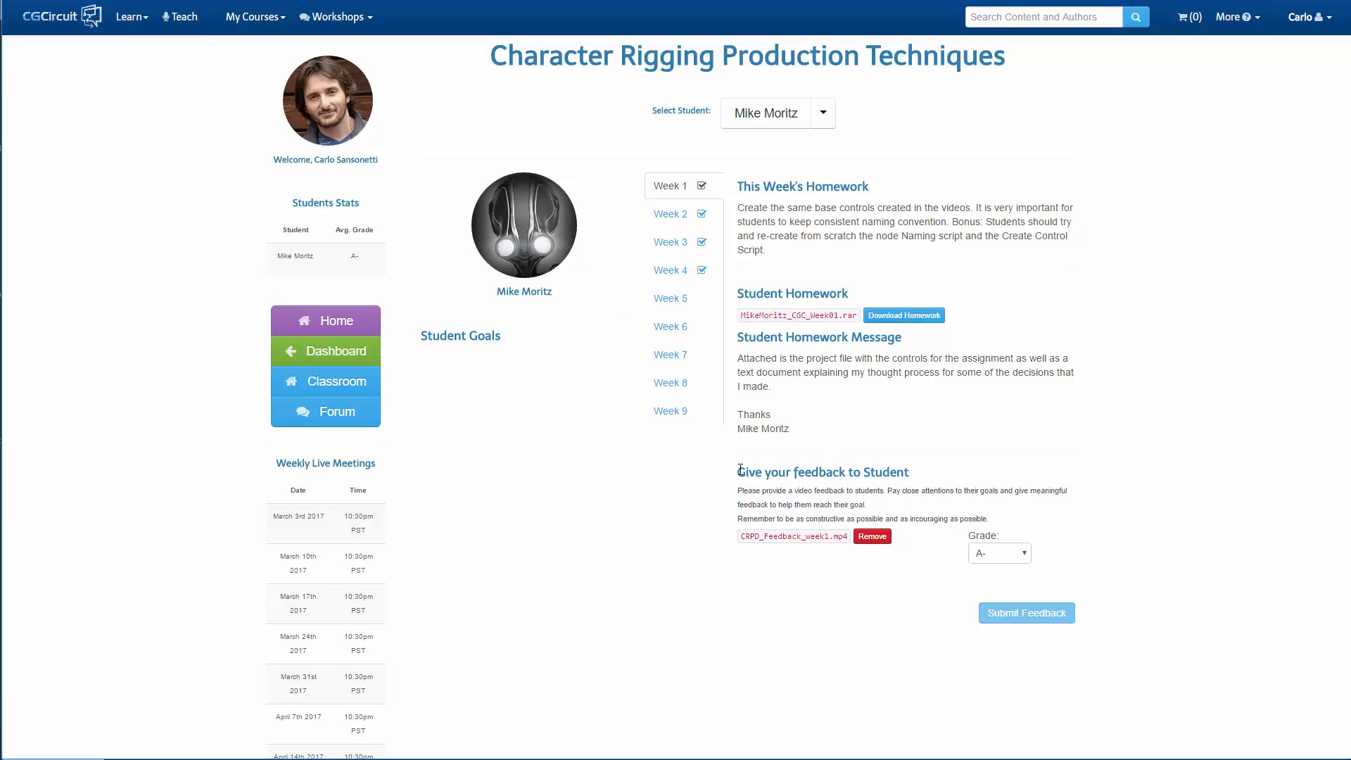
- Examine the section for giving feedback to the student, and return to the workshop dashboard
{"action": "left_click_drag", "start_coordinate": [733, 473], "coordinate": [932, 473]}
{"action": "left_click", "coordinate": [955, 477]}
{"action": "left_click", "coordinate": [346, 358]}
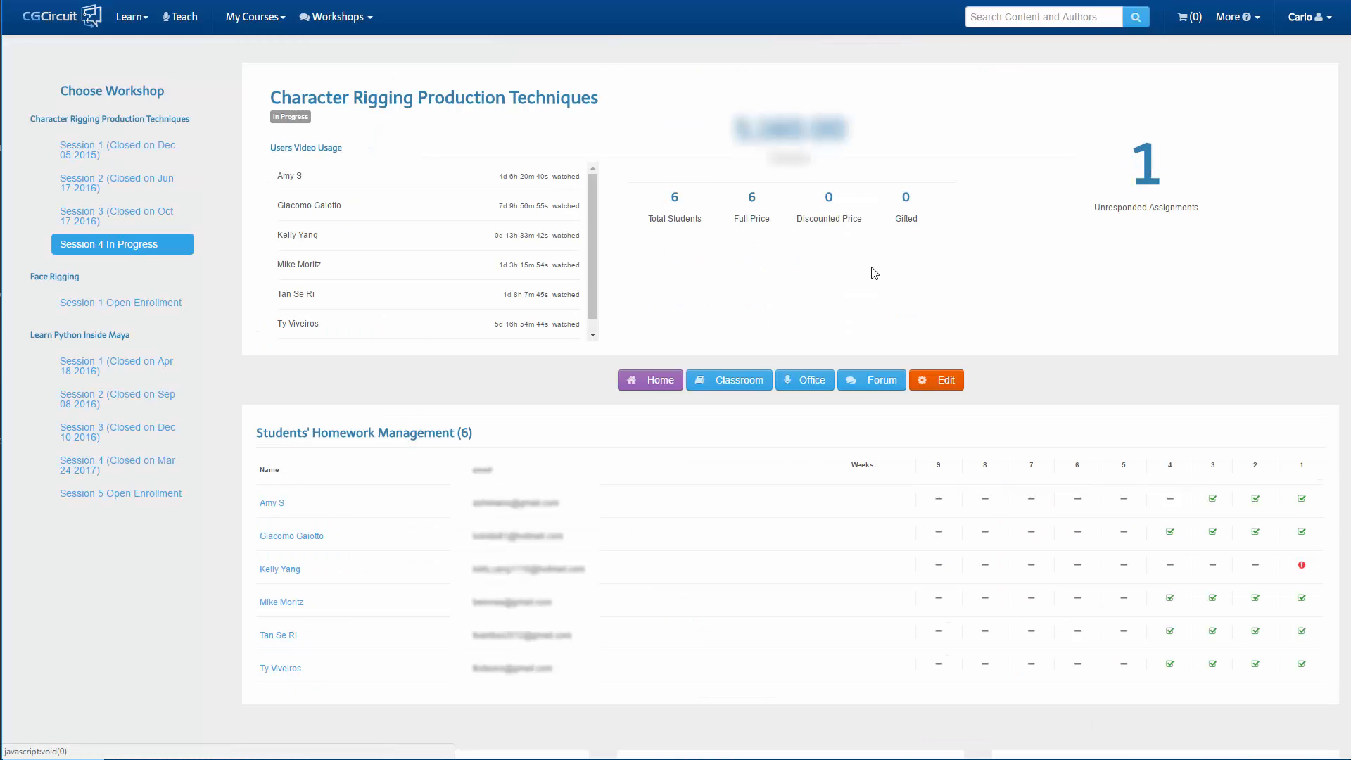